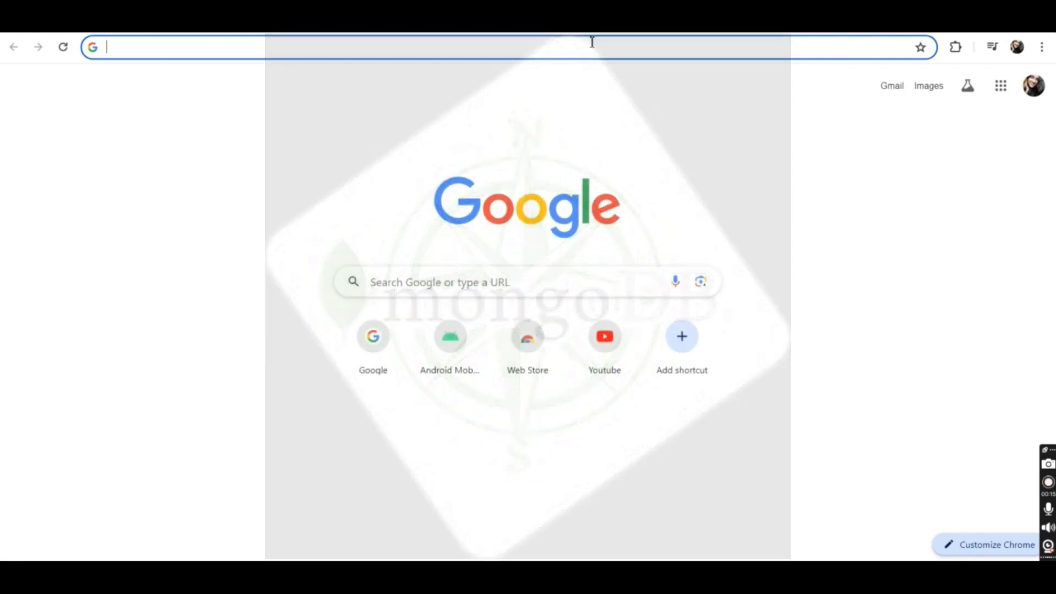
Step: Search the web for "mongodb community server" and open the MongoDB Community Server Download page
left_click(588, 49)
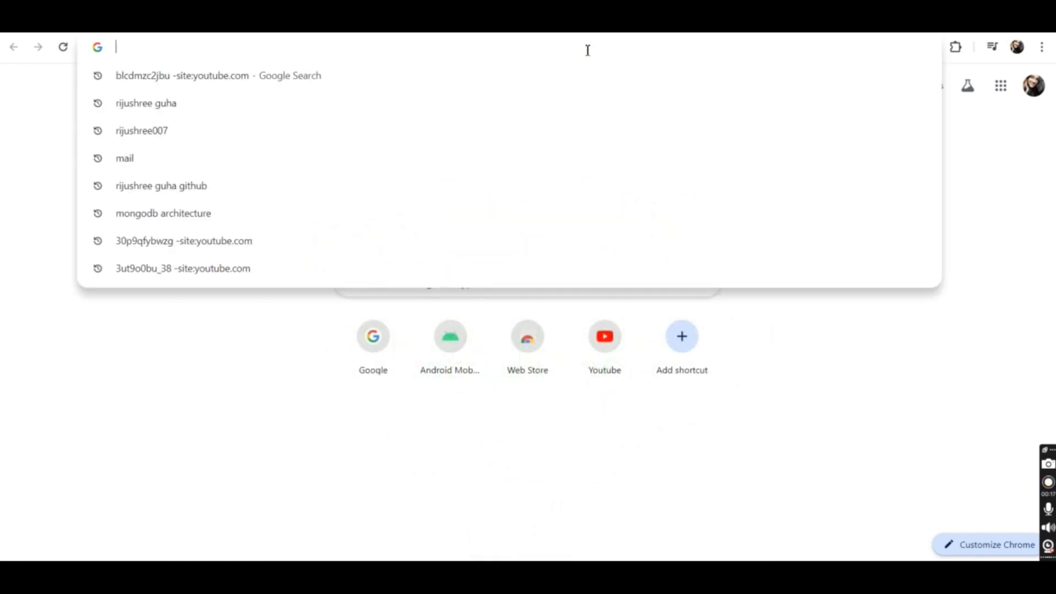
type("mongod")
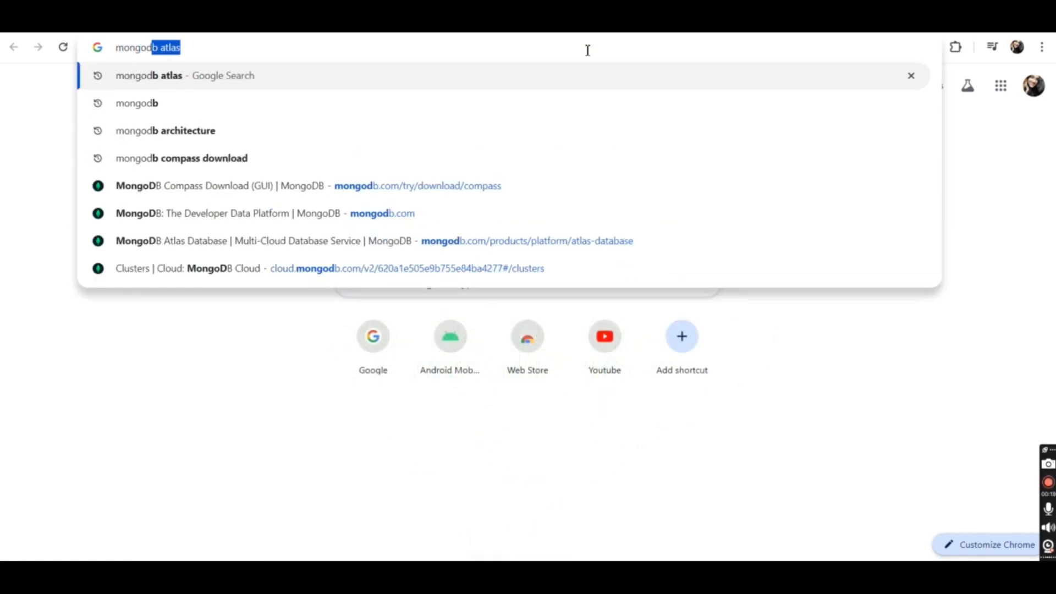
type("b cp")
key("BackSpace")
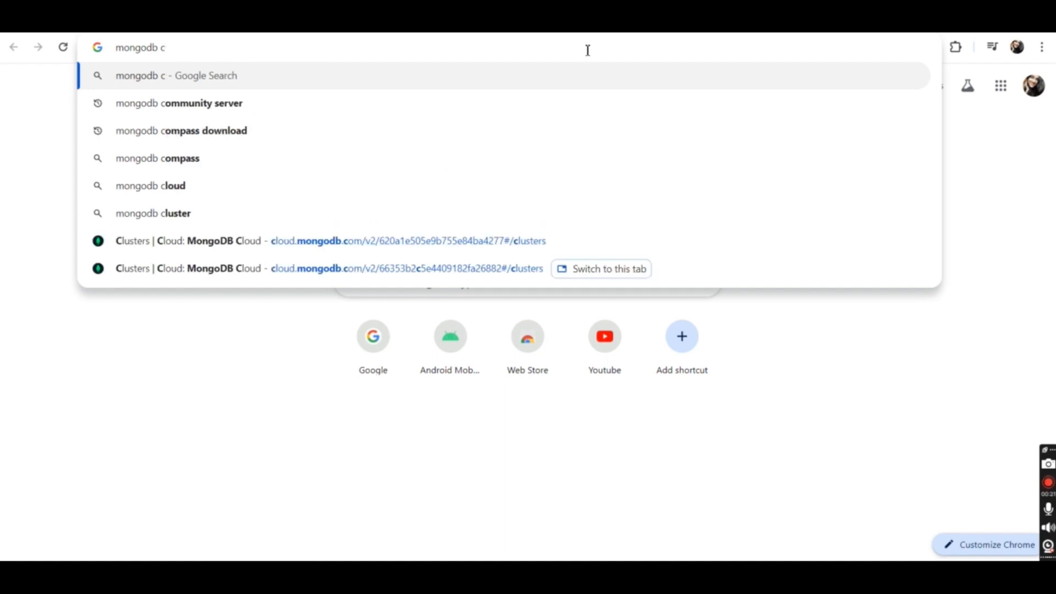
key("Down")
key("Return")
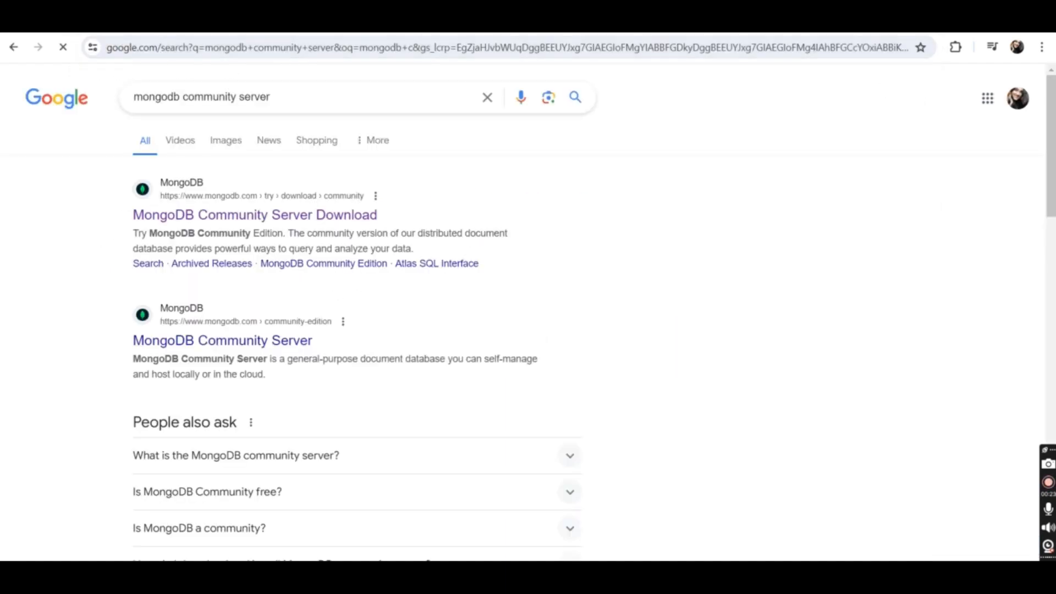
left_click(190, 218)
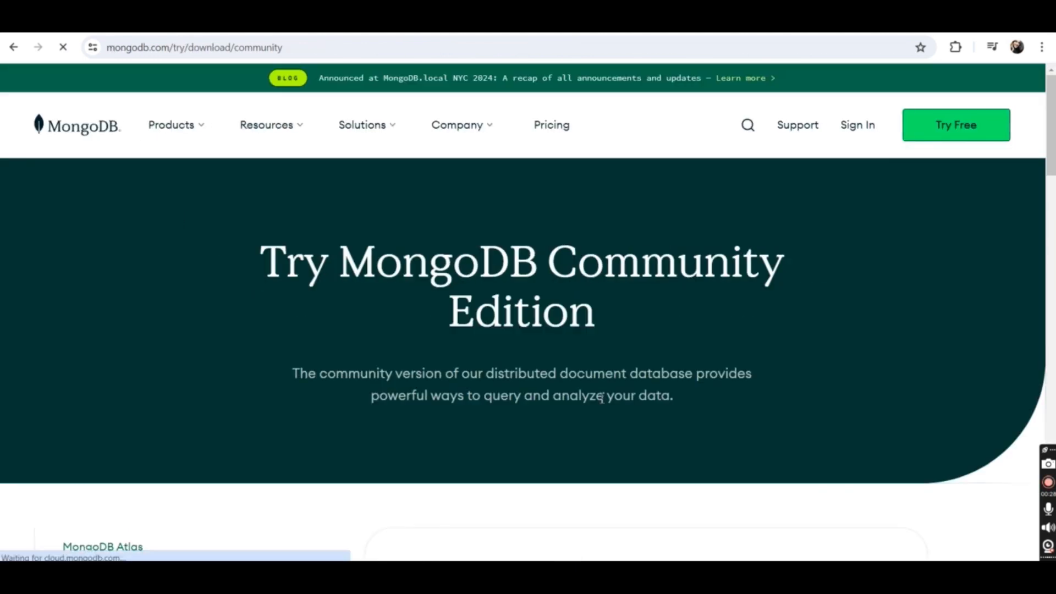
Step: Download the msi package of MongoDB Community Server 7.0.9 (current) for Windows x64
scroll(602, 397, "down", 10)
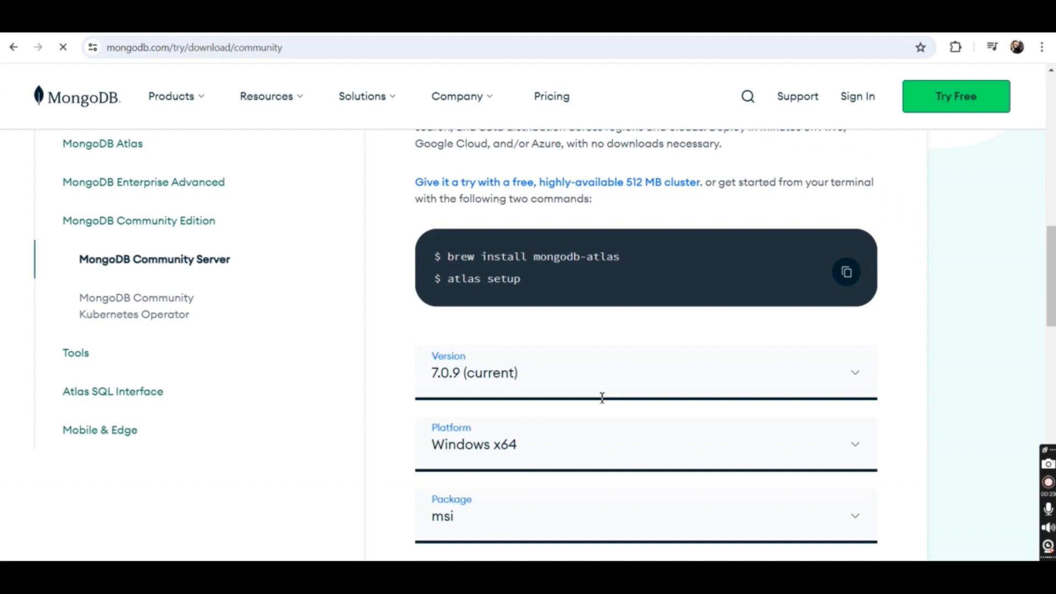
scroll(602, 397, "down", 1)
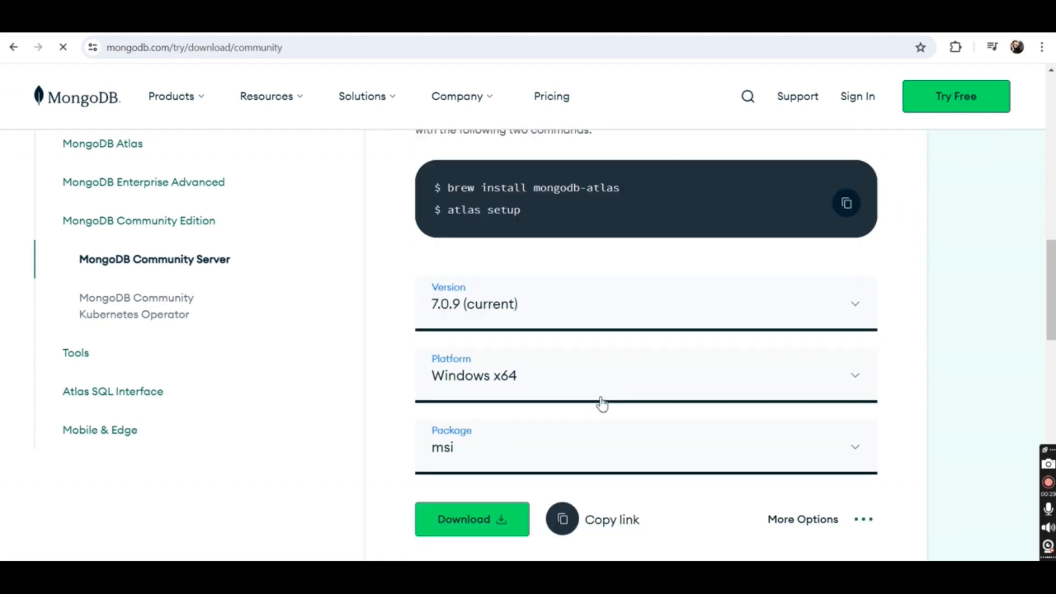
scroll(602, 405, "down", 1)
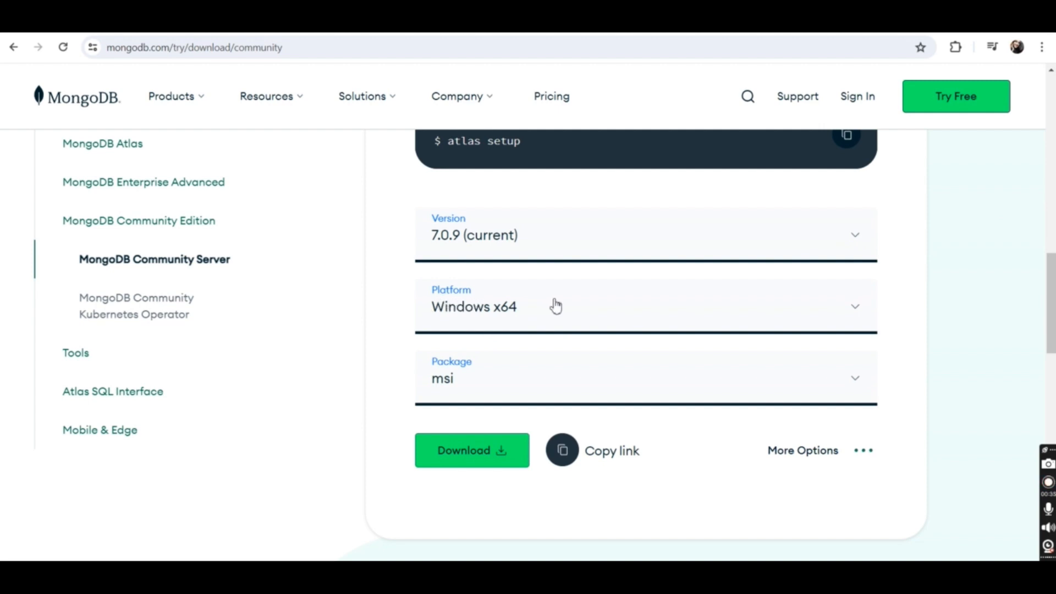
left_click(830, 387)
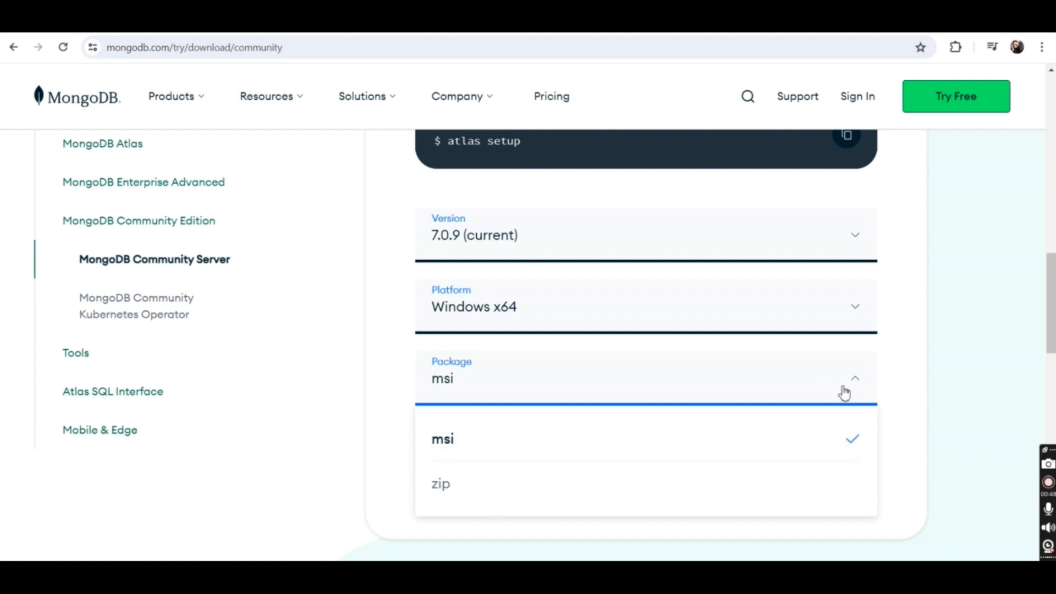
left_click(456, 452)
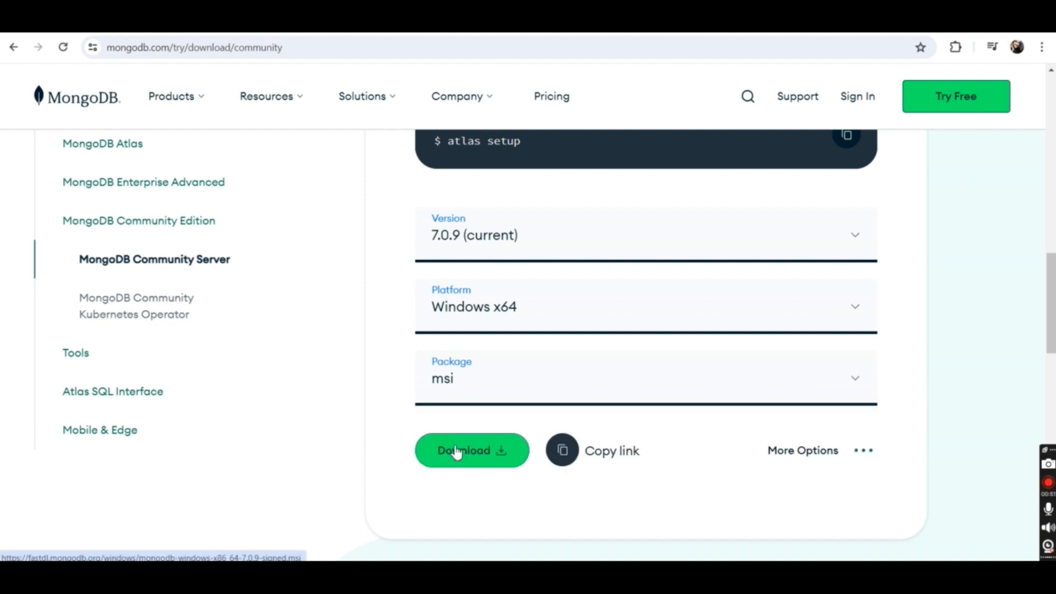
left_click(457, 452)
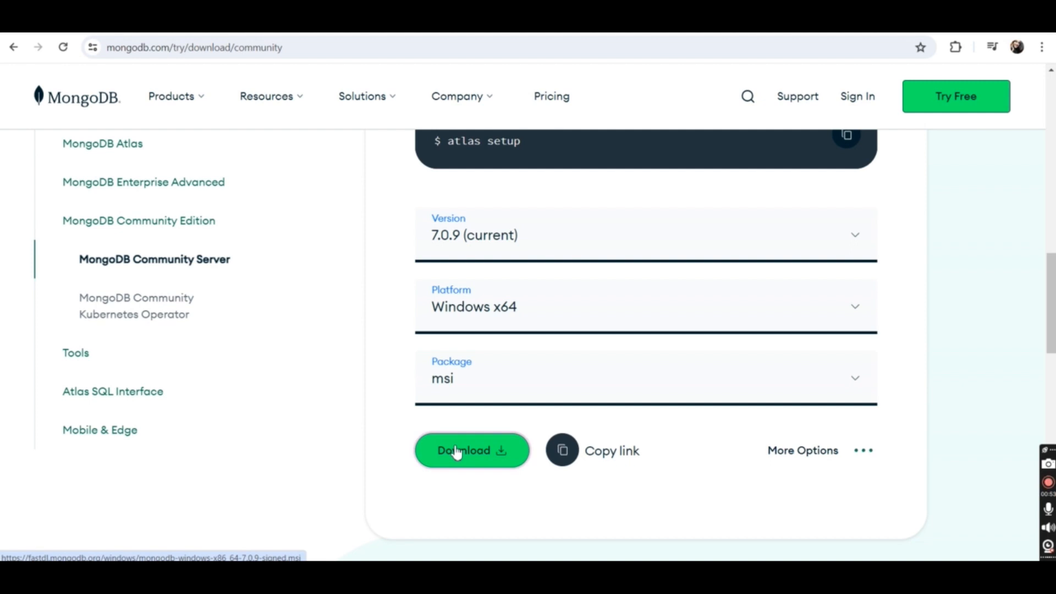
left_click(993, 49)
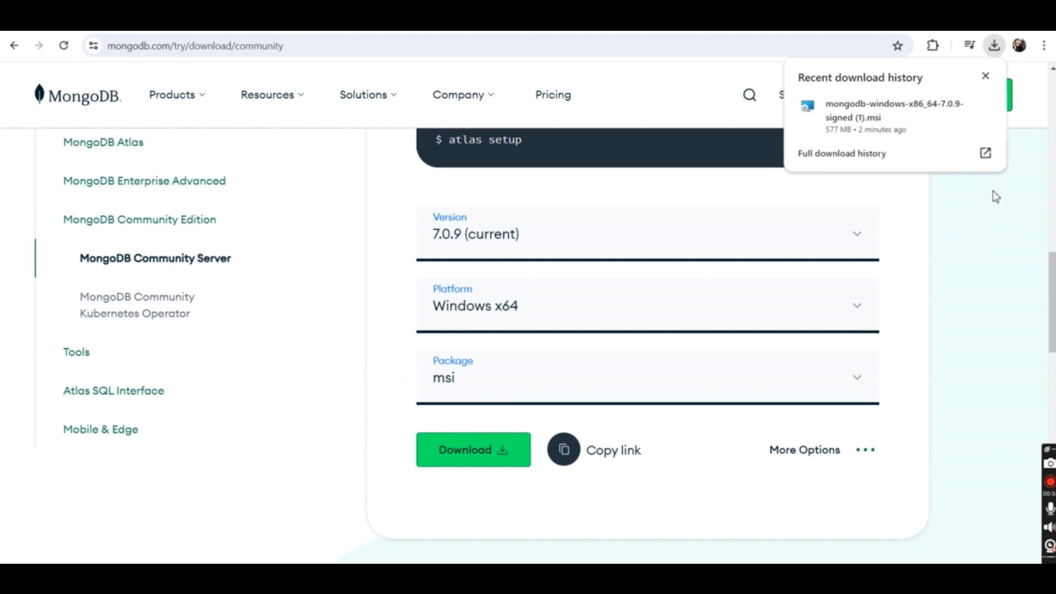
mouse_move(877, 110)
Step: Launch the newest mongodb-windows-x86_64-7.0.9-signed installer from the Downloads folder and accept the license agreement
left_click(491, 576)
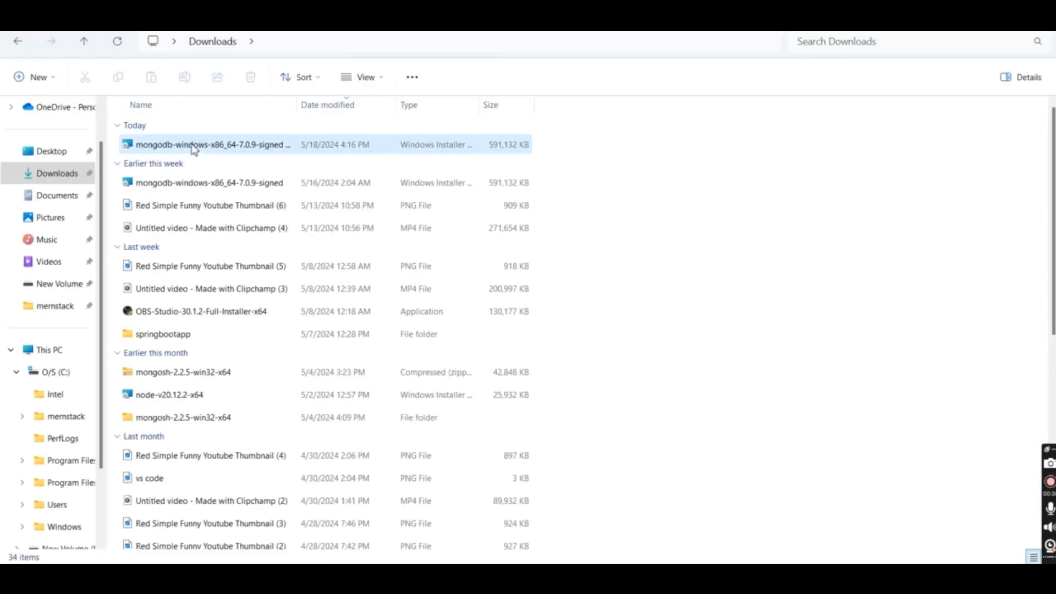
double_click(194, 147)
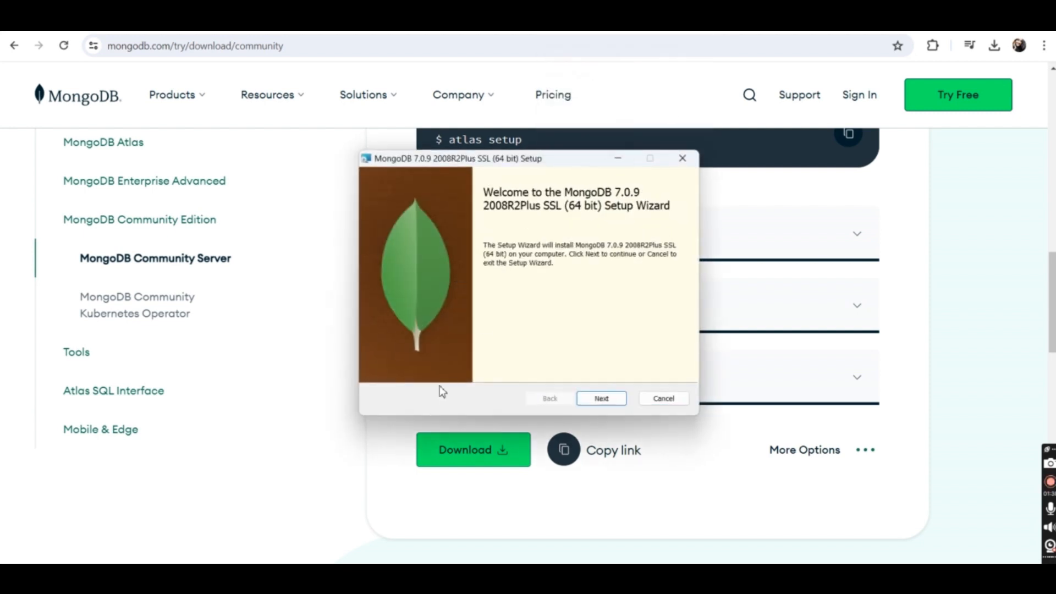
left_click(600, 400)
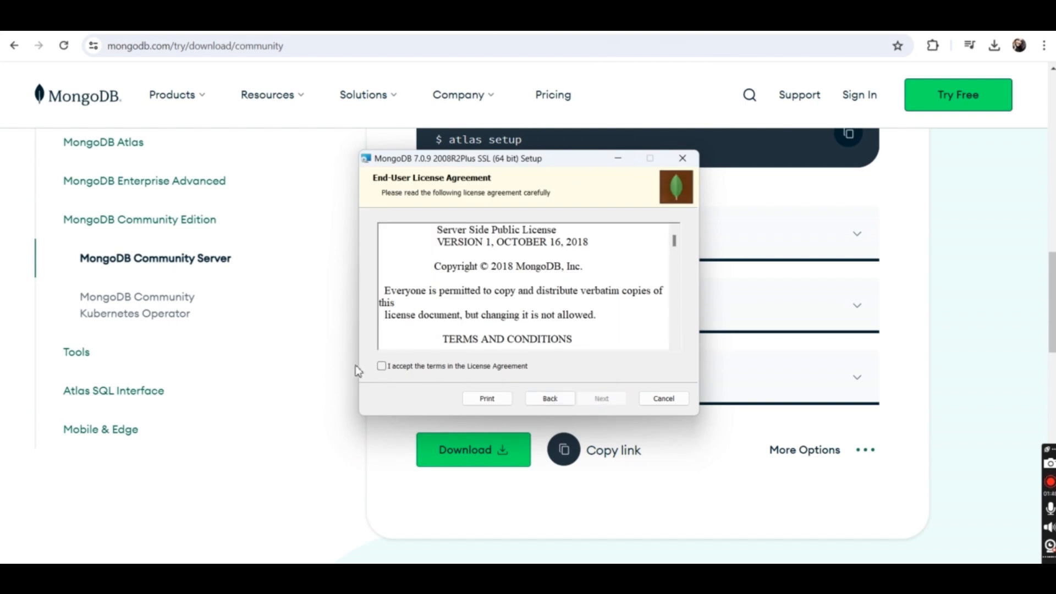
left_click(382, 367)
left_click(595, 400)
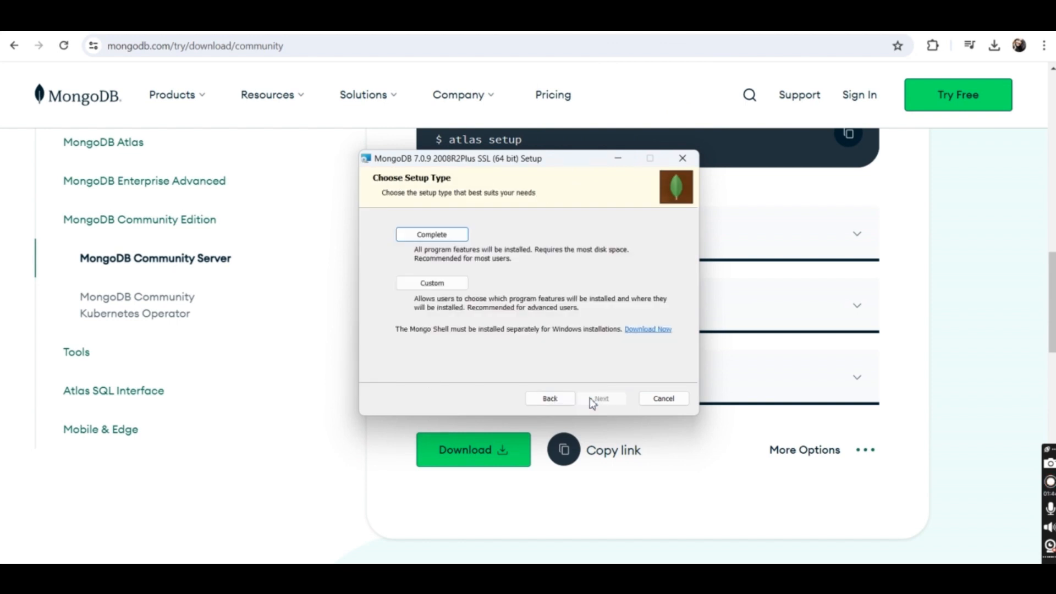
Step: Run the Complete installation with MongoD as a Network Service user service and MongoDB Compass included, and finish the setup wizard
left_click(446, 239)
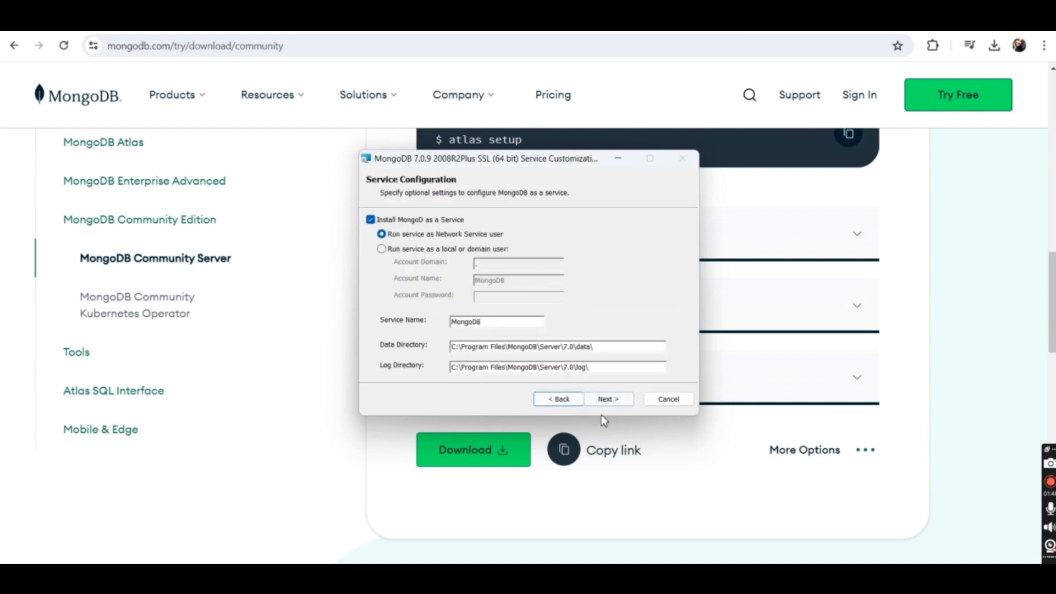
left_click(601, 400)
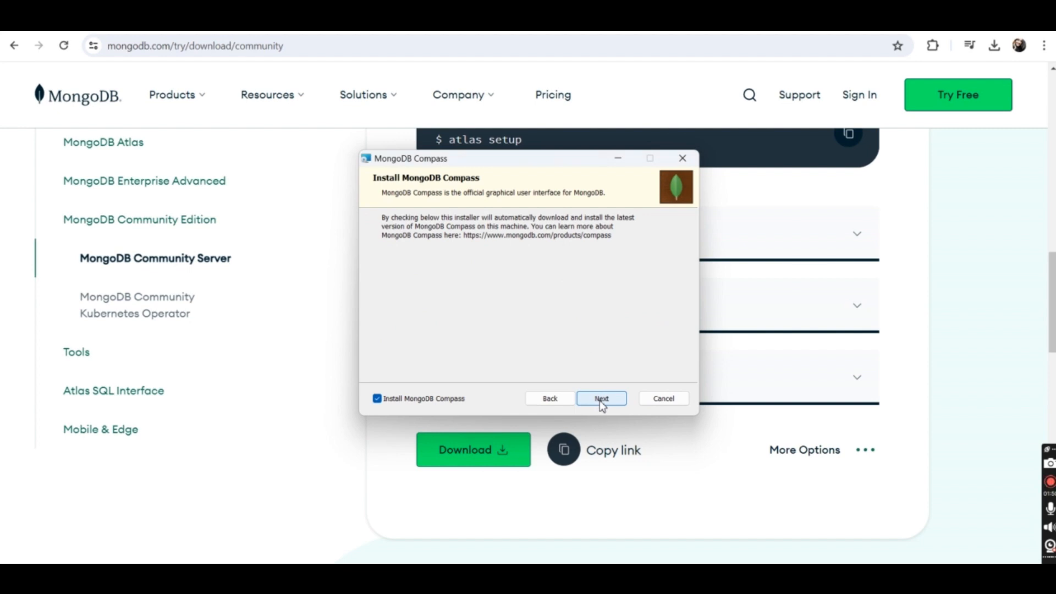
left_click(601, 400)
left_click(600, 400)
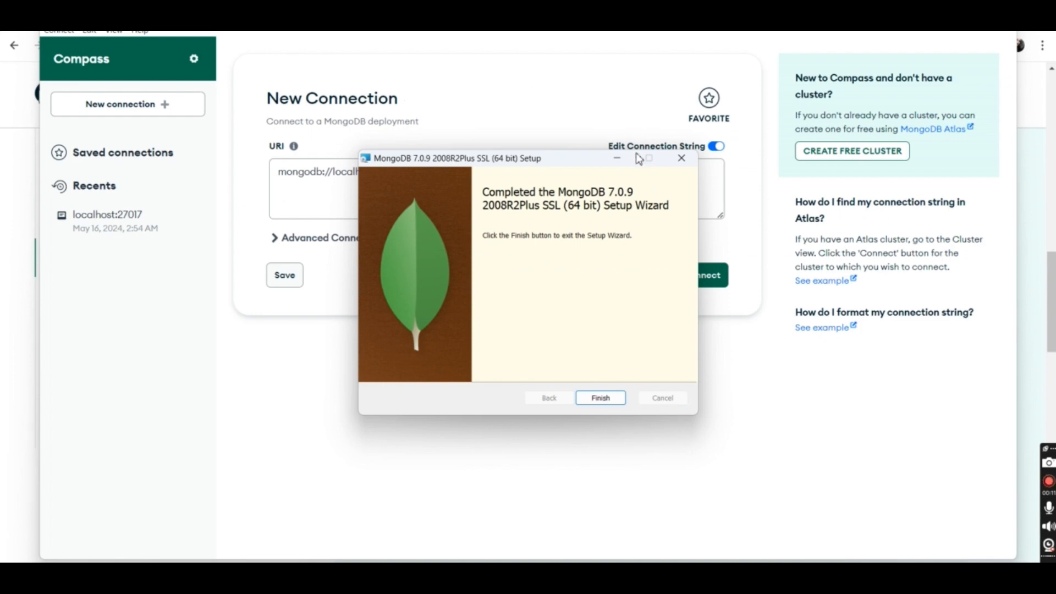
left_click(609, 399)
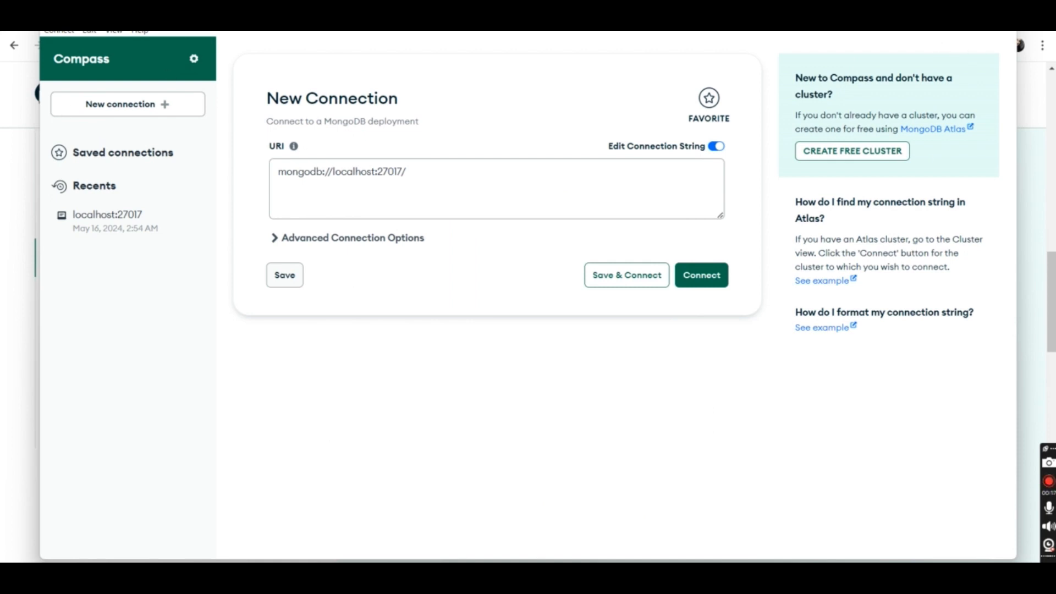
Step: In MongoDB Compass, connect to mongodb://localhost:27017 and copy the connection string
mouse_move(969, 17)
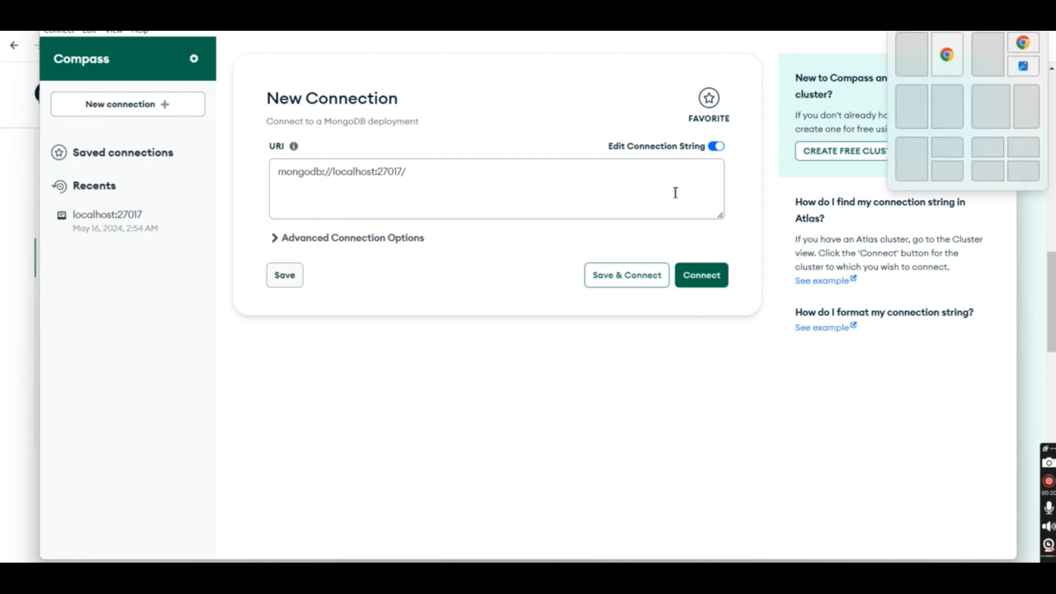
left_click(311, 172)
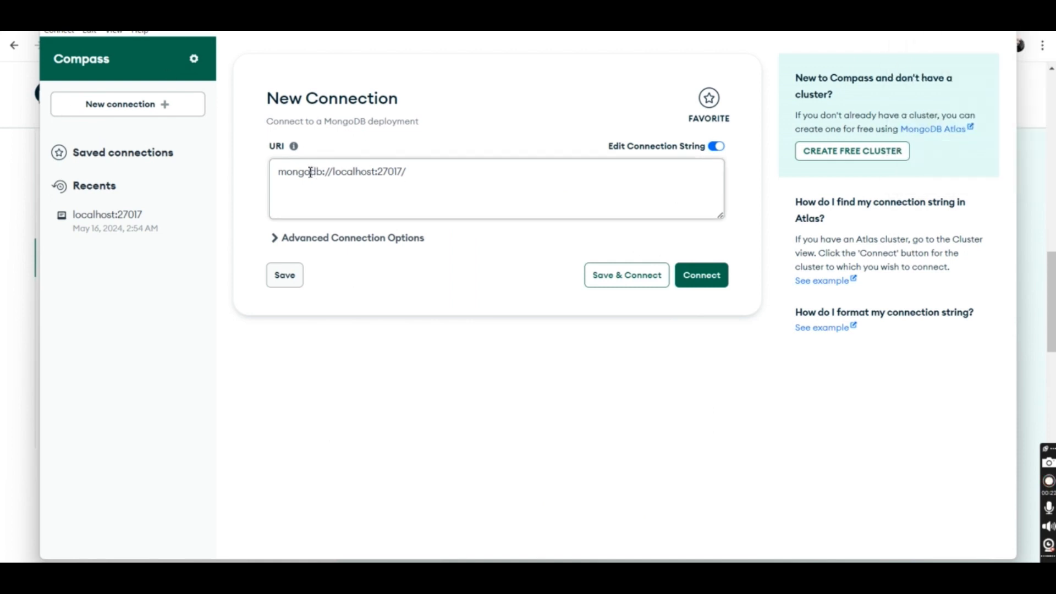
key("BackSpace")
left_click_drag(406, 172, 264, 188)
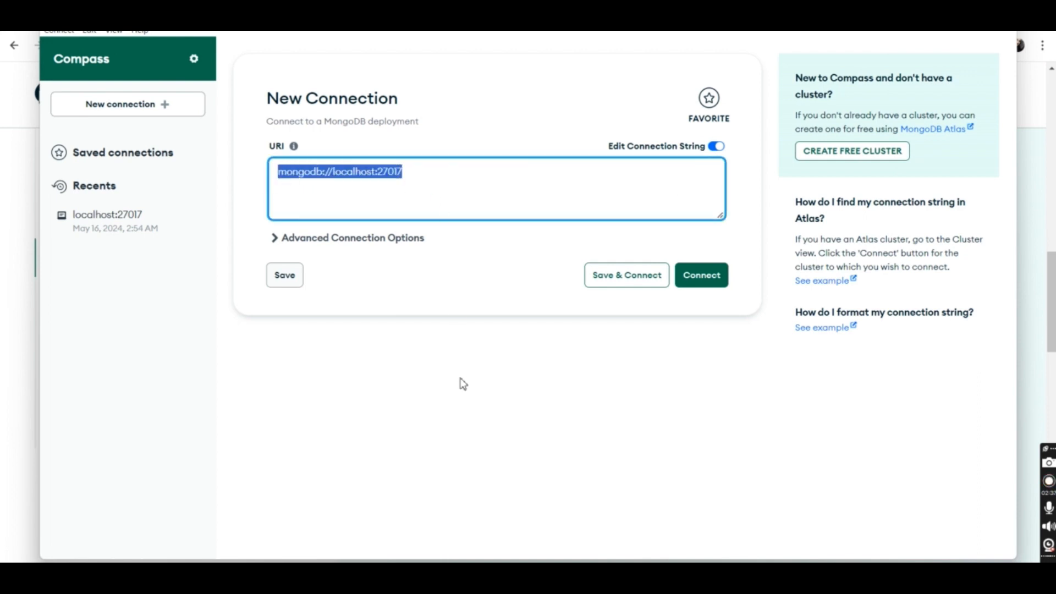
left_click(703, 288)
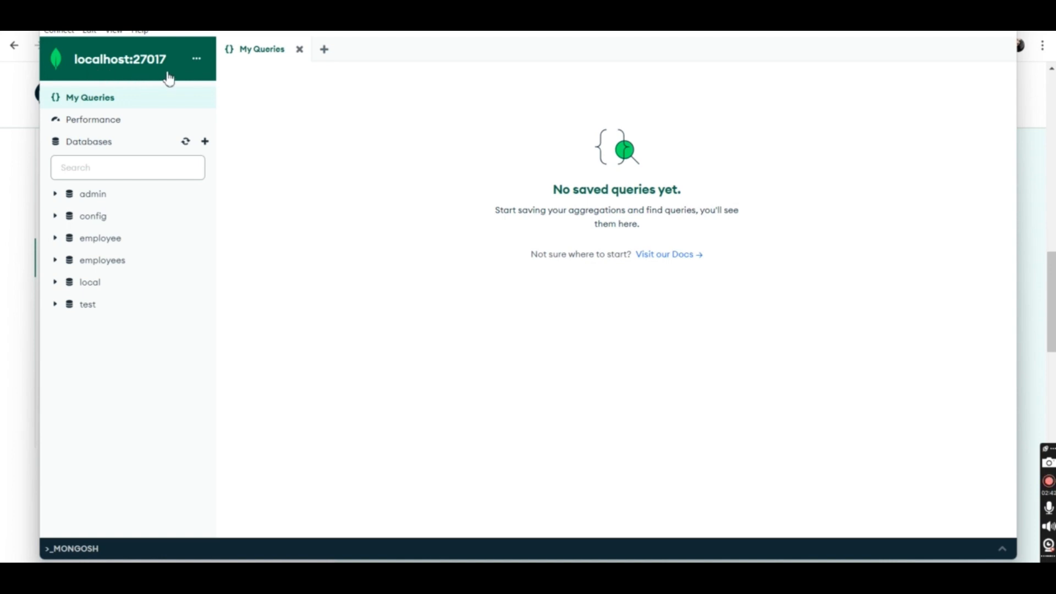
left_click(196, 58)
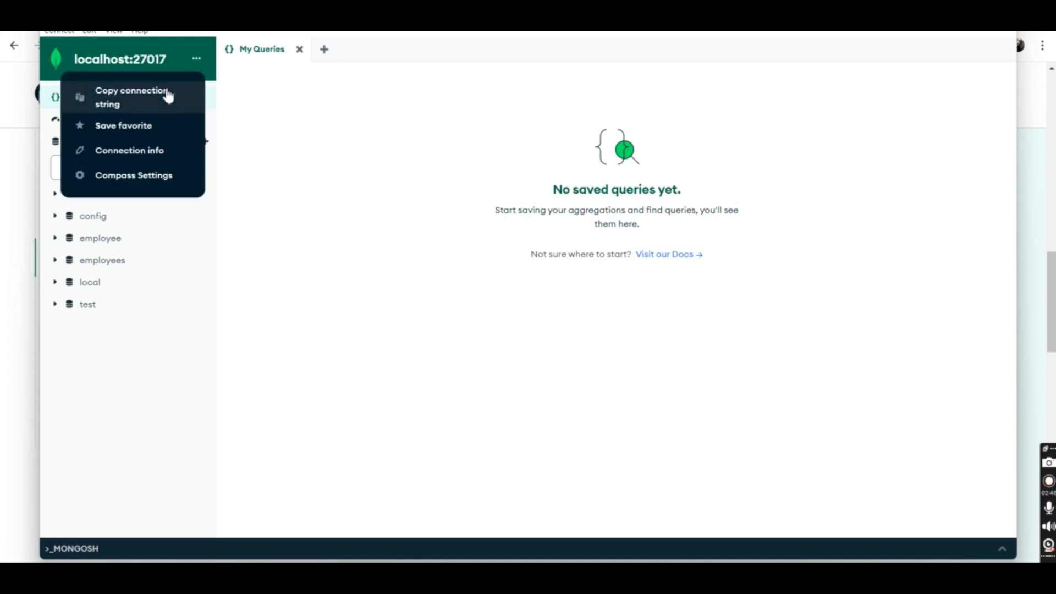
left_click(168, 96)
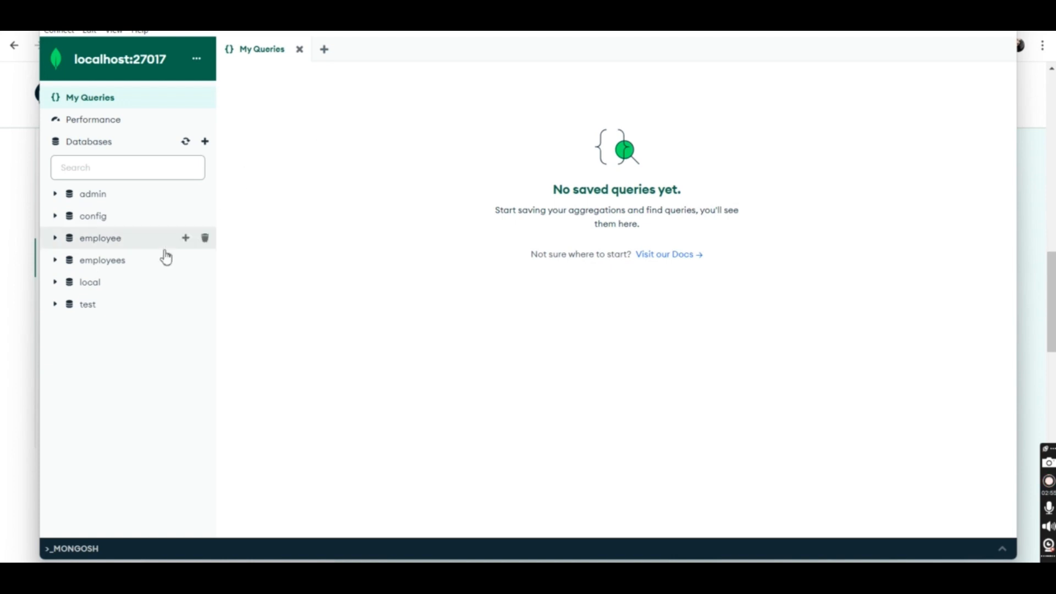
Step: Create a database named mydata with a collection named test
left_click(204, 142)
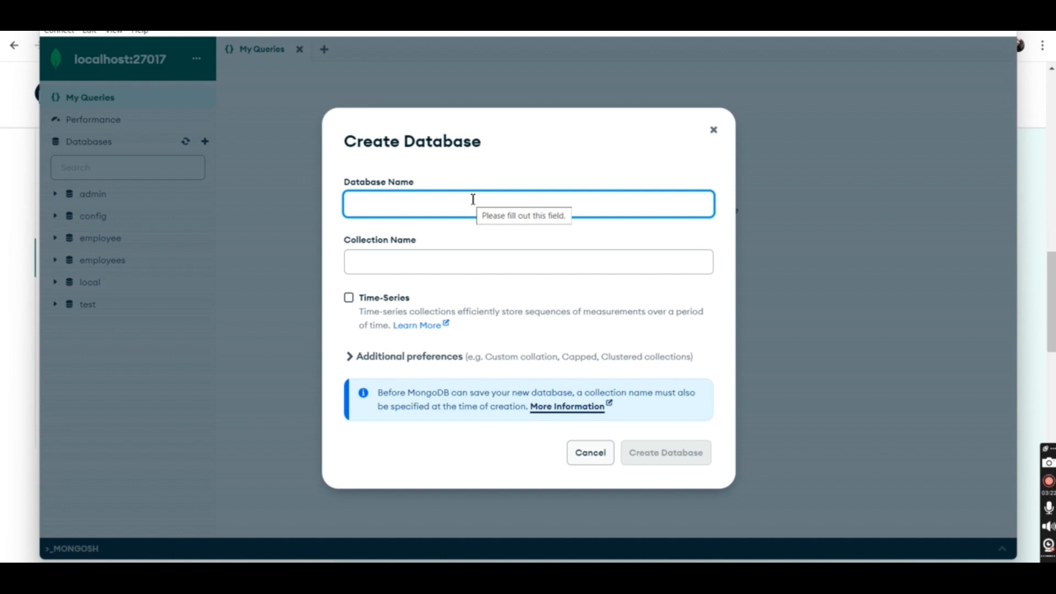
type("mydata")
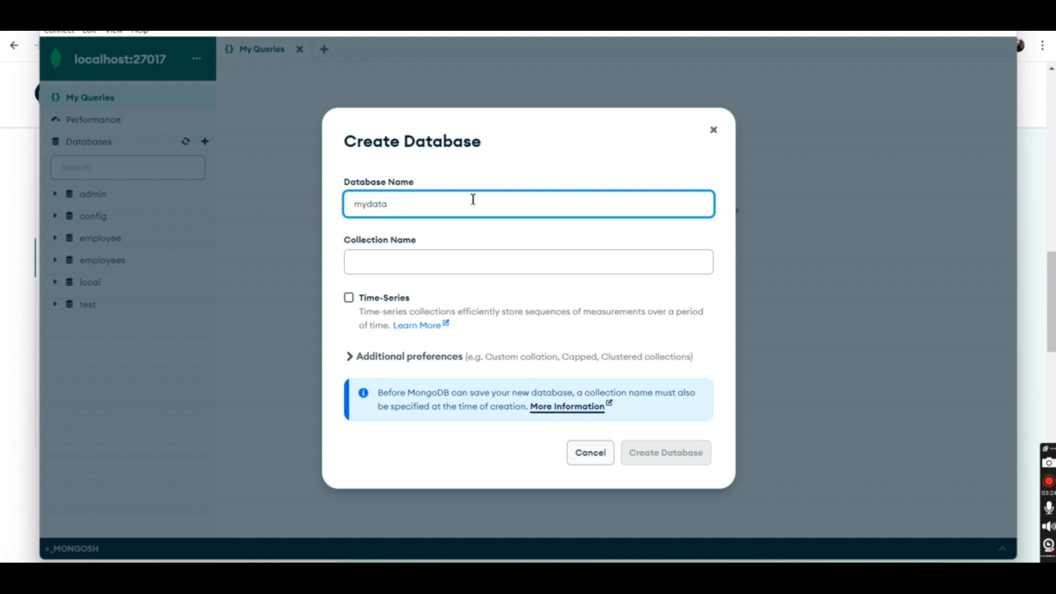
left_click(475, 262)
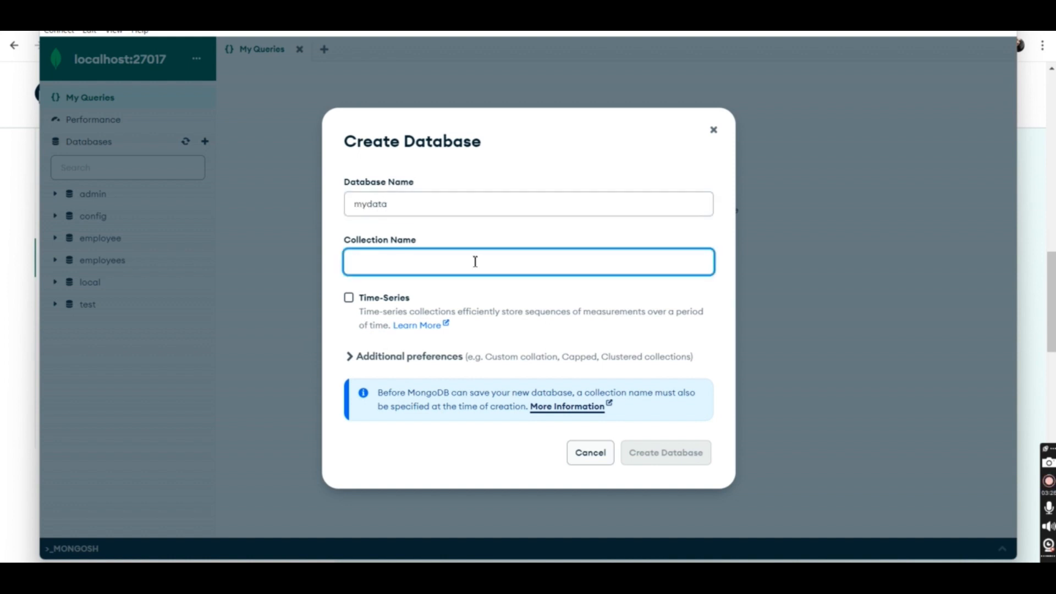
type("test")
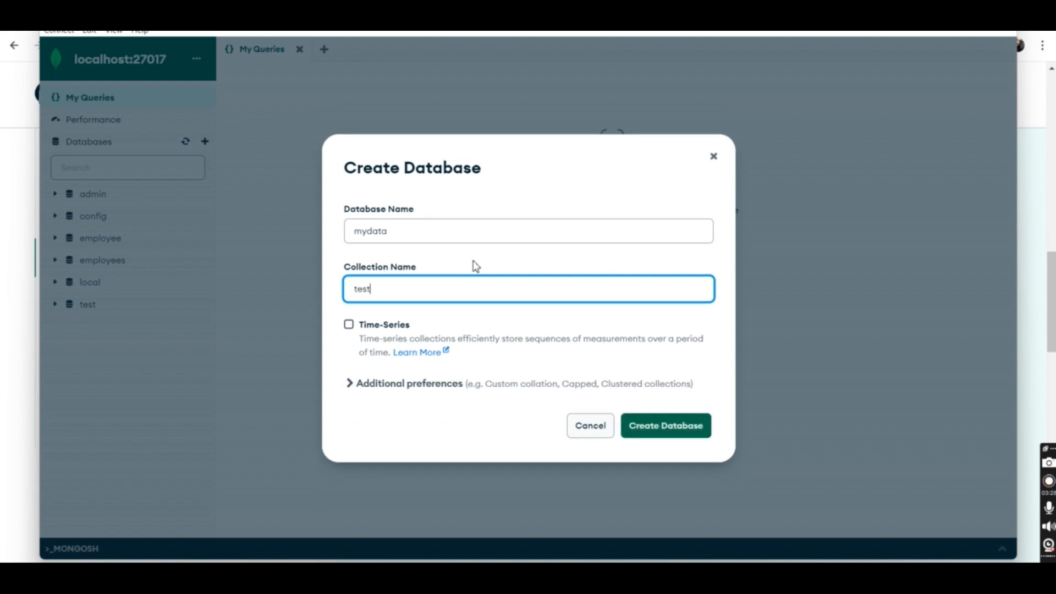
left_click(681, 432)
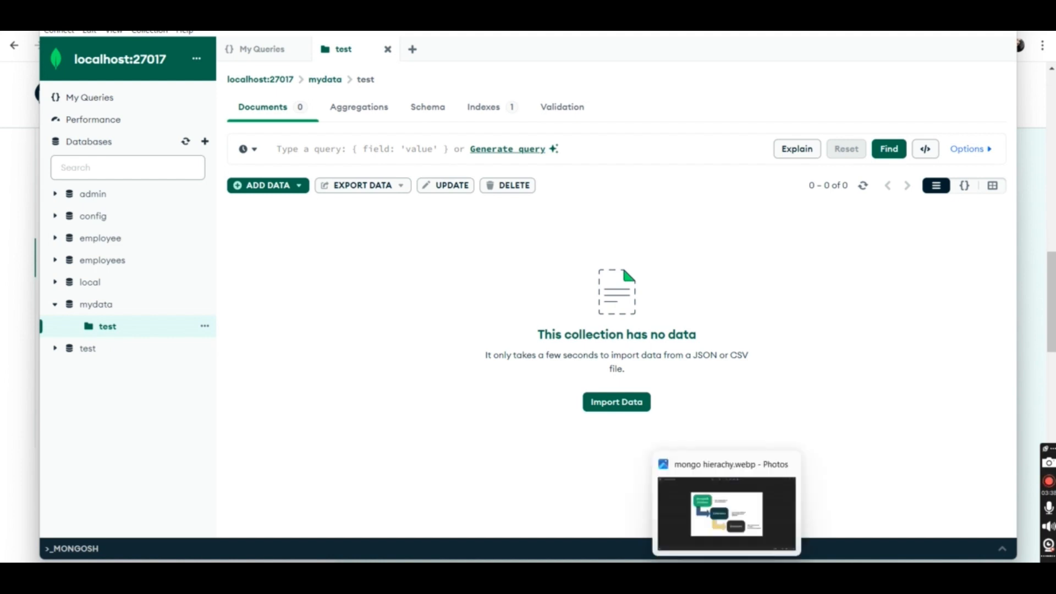
Step: Switch to the mongo hierachy.webp image in Photos to examine the MongoDB hierarchy diagram
left_click(728, 573)
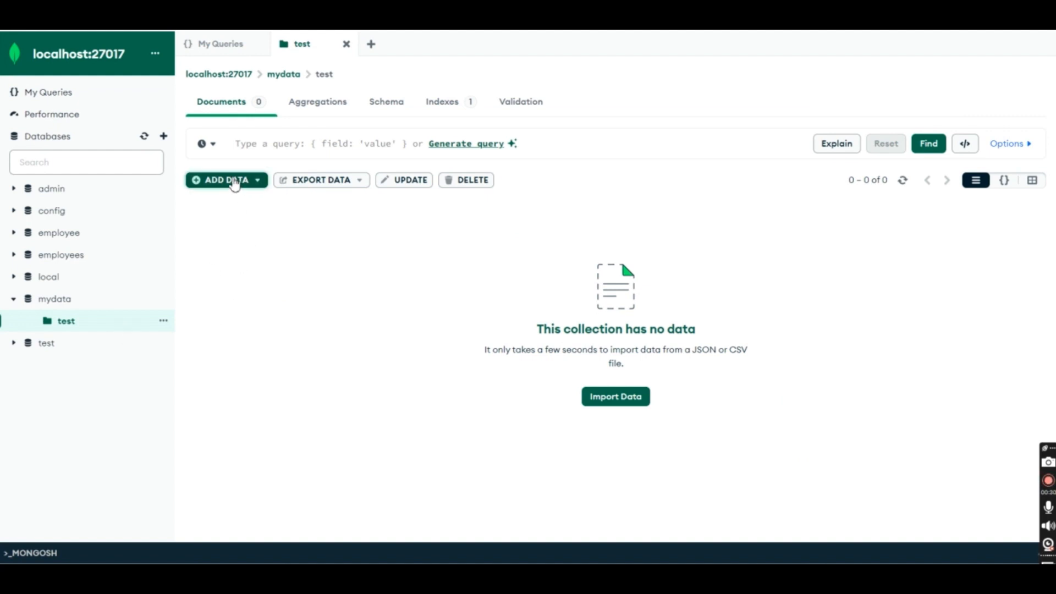
Step: Insert a document into the mydata.test collection, adding a "name" field with the person's full name after the generated _id
left_click(235, 182)
left_click(249, 240)
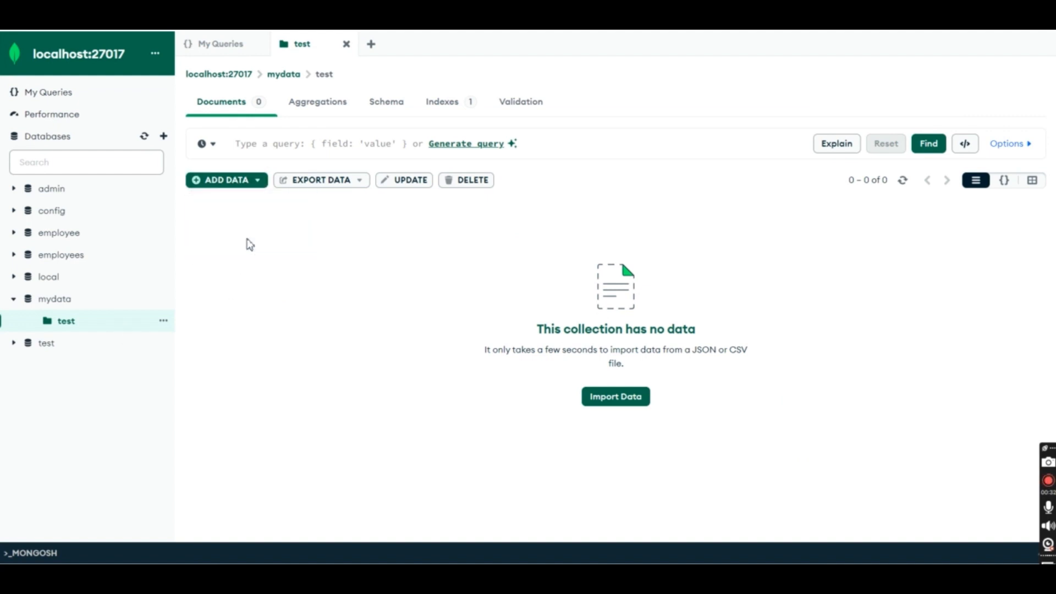
left_click(571, 288)
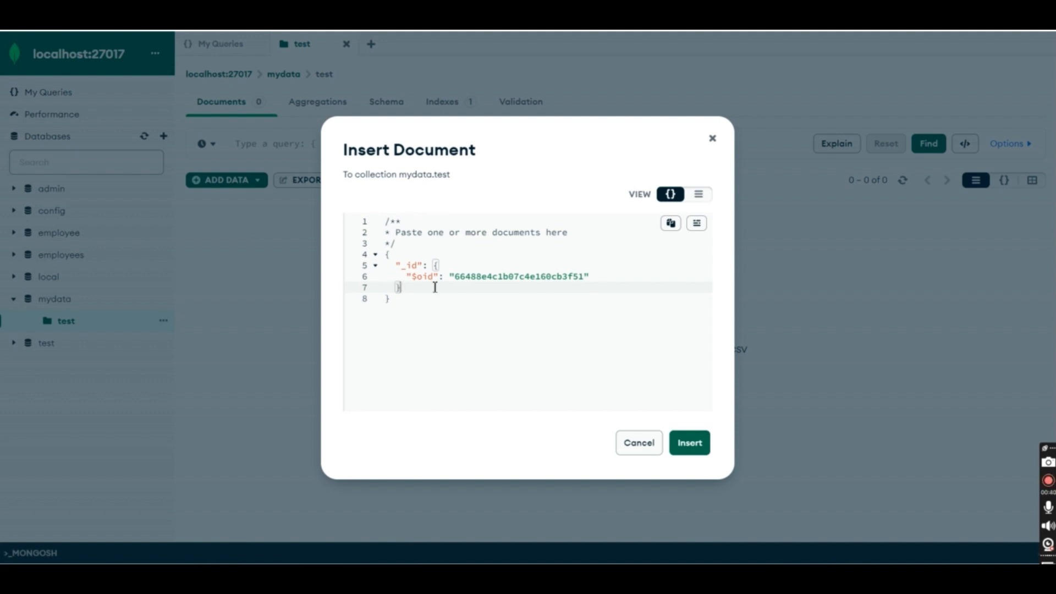
type(",")
key("Return")
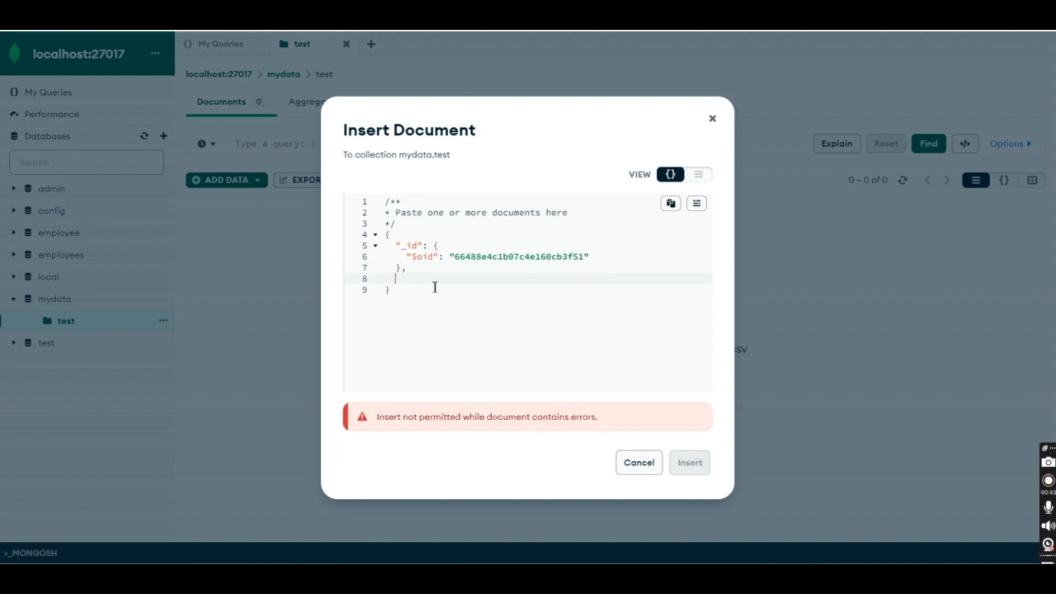
type("\"name\":\"")
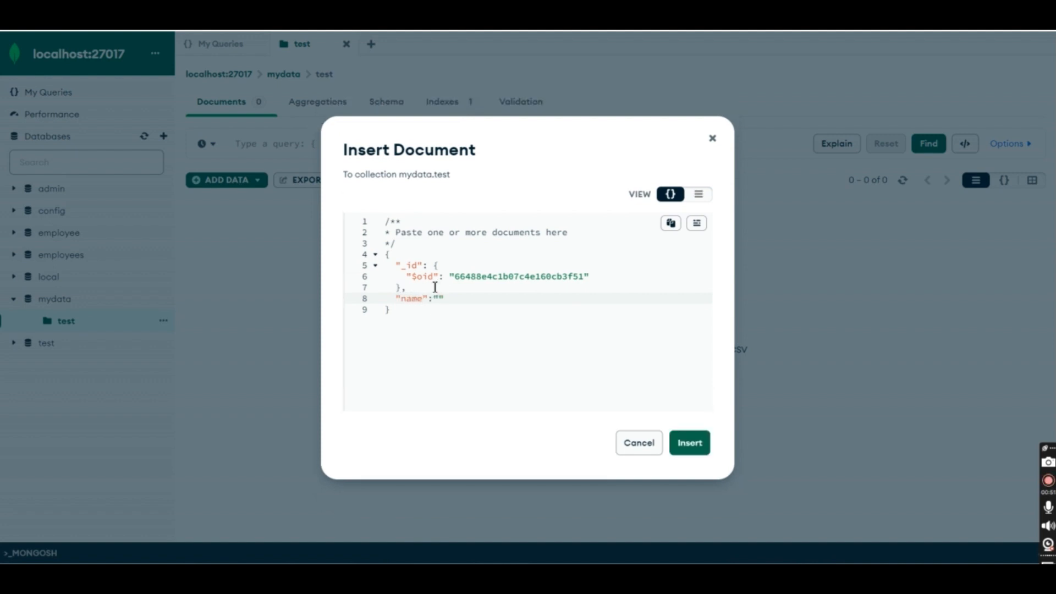
left_click(690, 447)
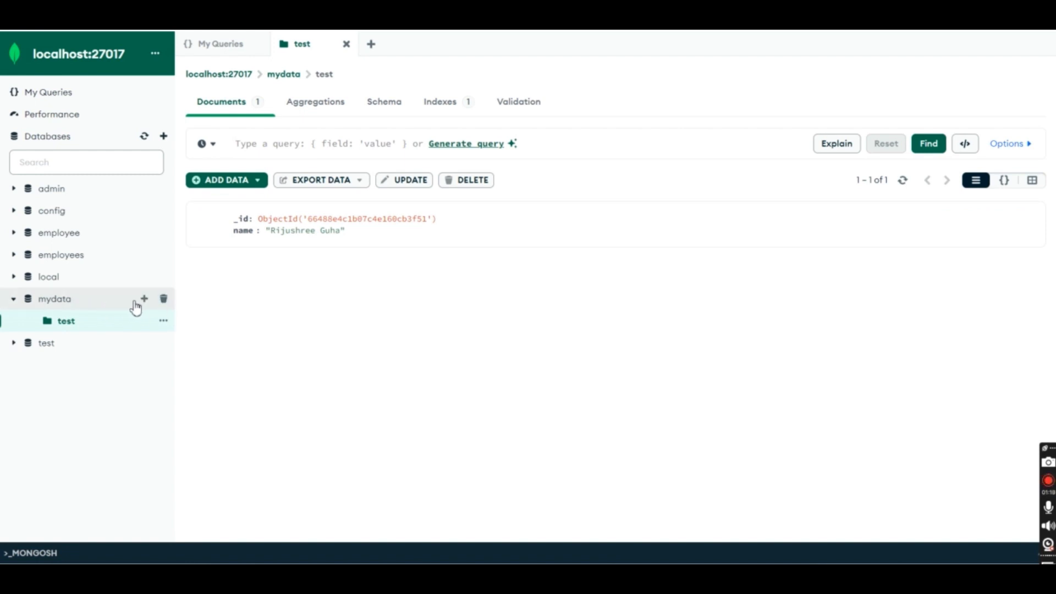
Step: View the Create Collection form for the mydata database and dismiss it without creating a collection
left_click(144, 300)
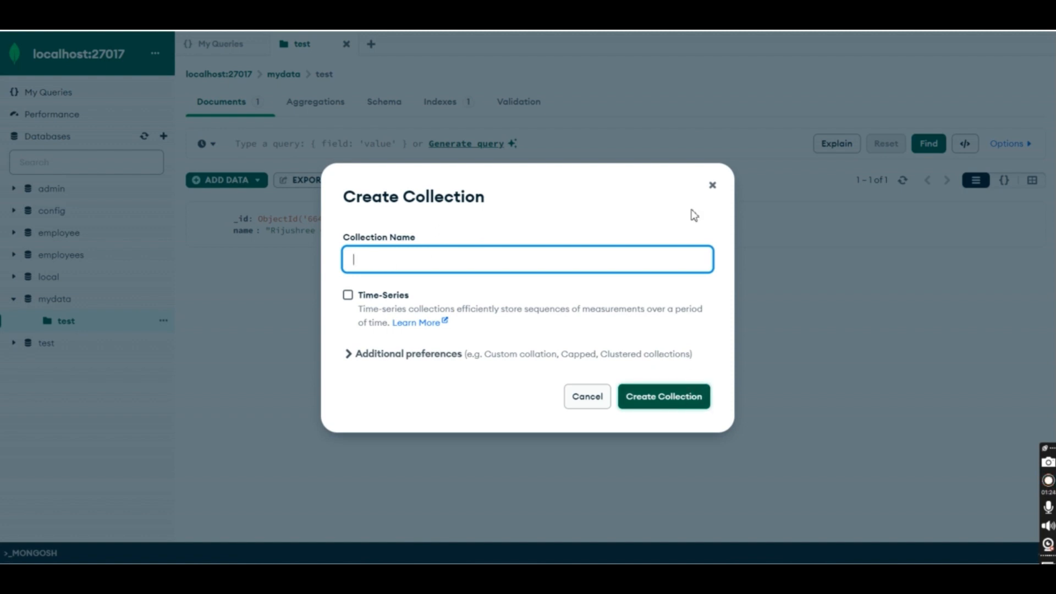
left_click(712, 187)
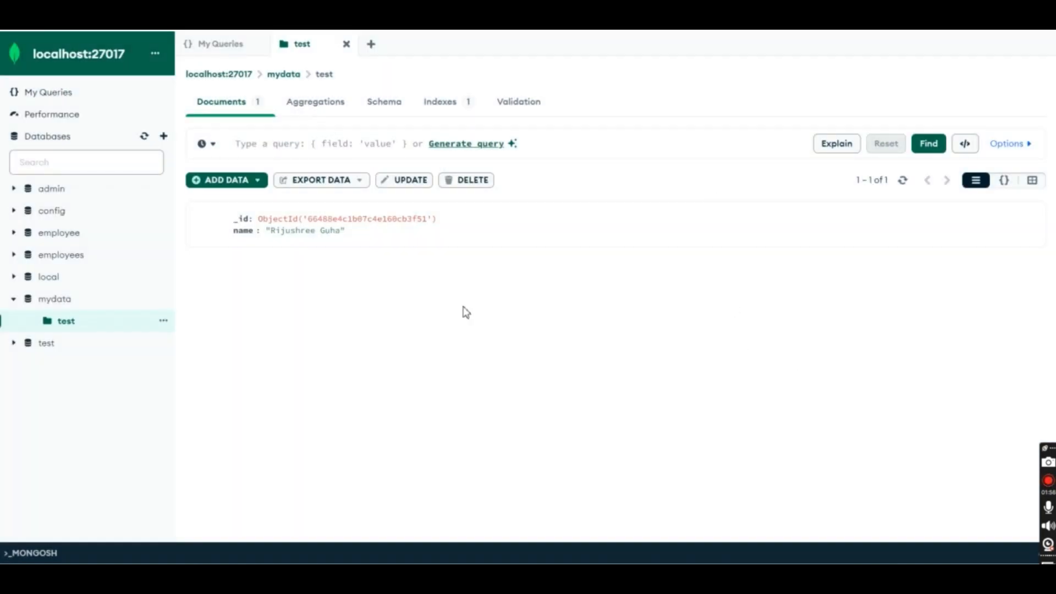